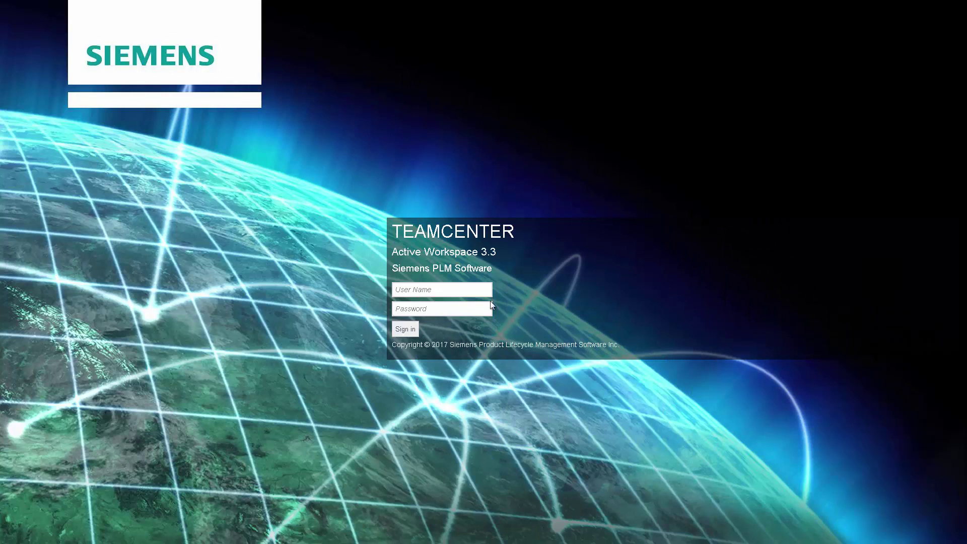
# Step: Sign in to Teamcenter Active Workspace with the browser-autofilled saved credentials
pyautogui.click(416, 334)
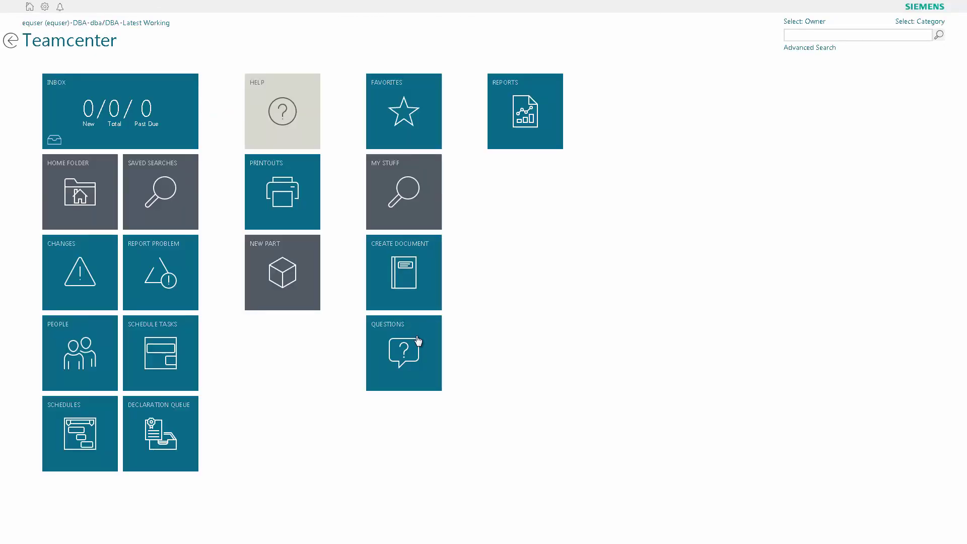
# Step: Generate and view the CN Throughput Quality Dashboard from the Analytics reports
pyautogui.click(550, 134)
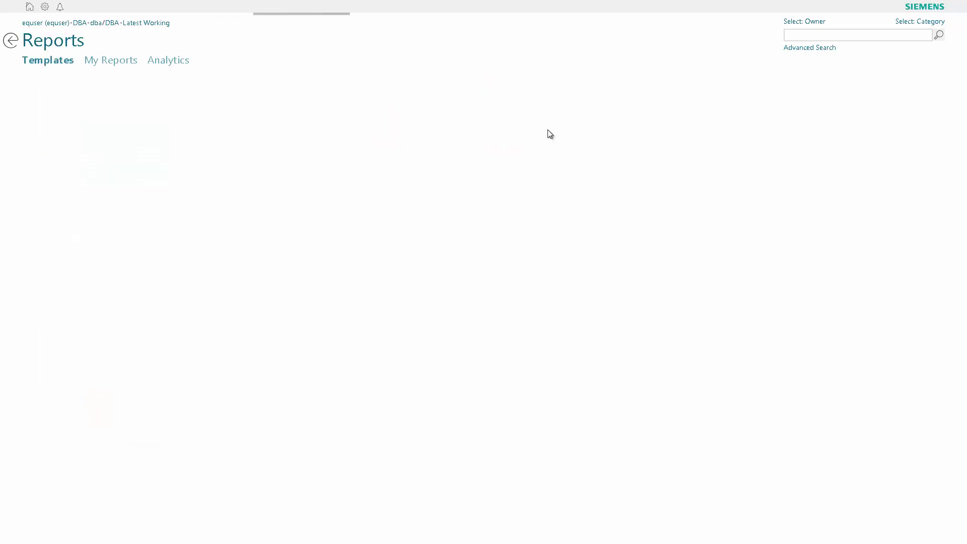
pyautogui.click(173, 61)
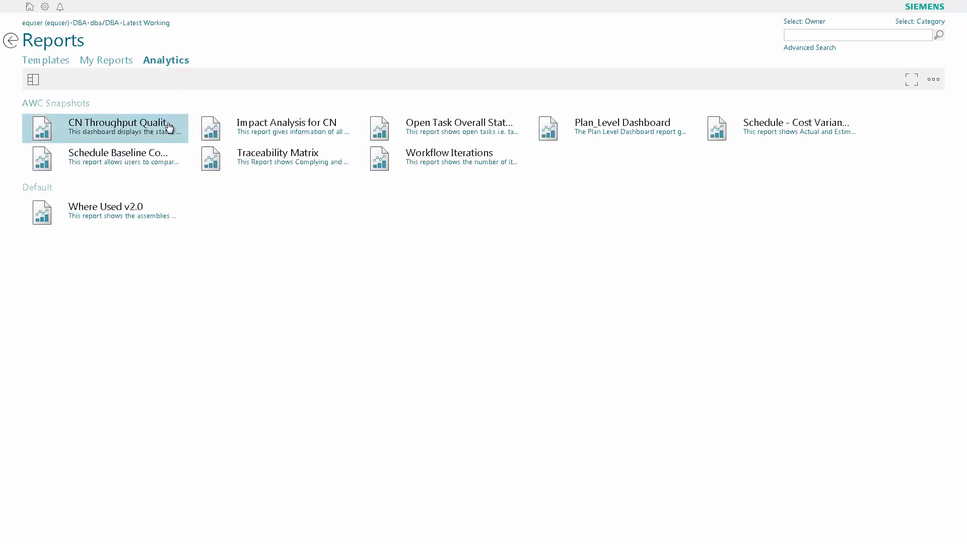
pyautogui.click(168, 130)
pyautogui.click(958, 101)
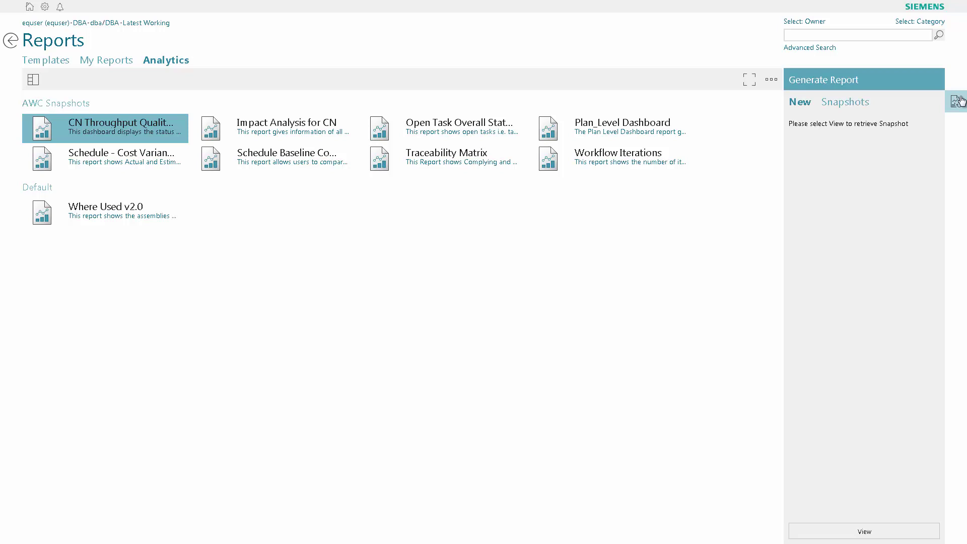
pyautogui.click(897, 533)
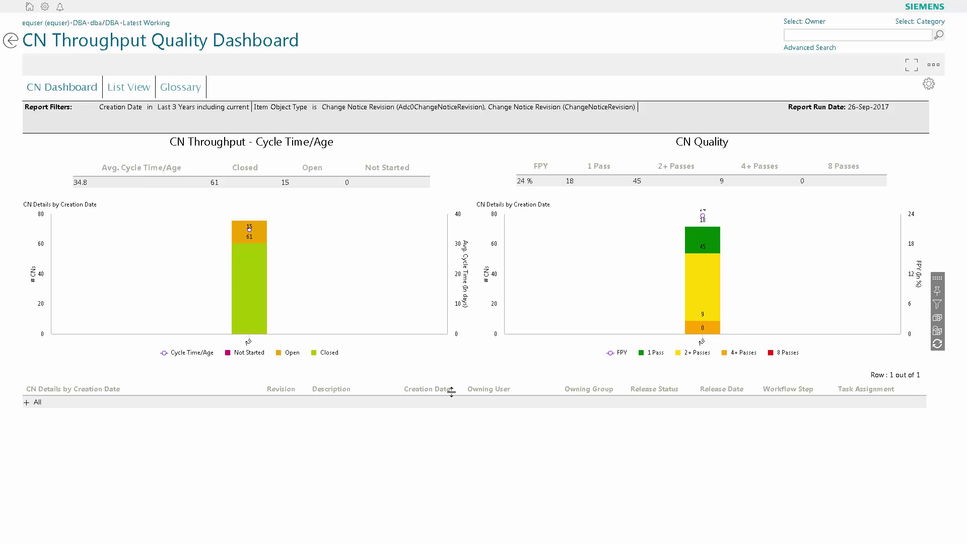
# Step: Drill the dashboard from Closed notices into June 2016, then into Week 25's change notices
pyautogui.moveTo(264, 285)
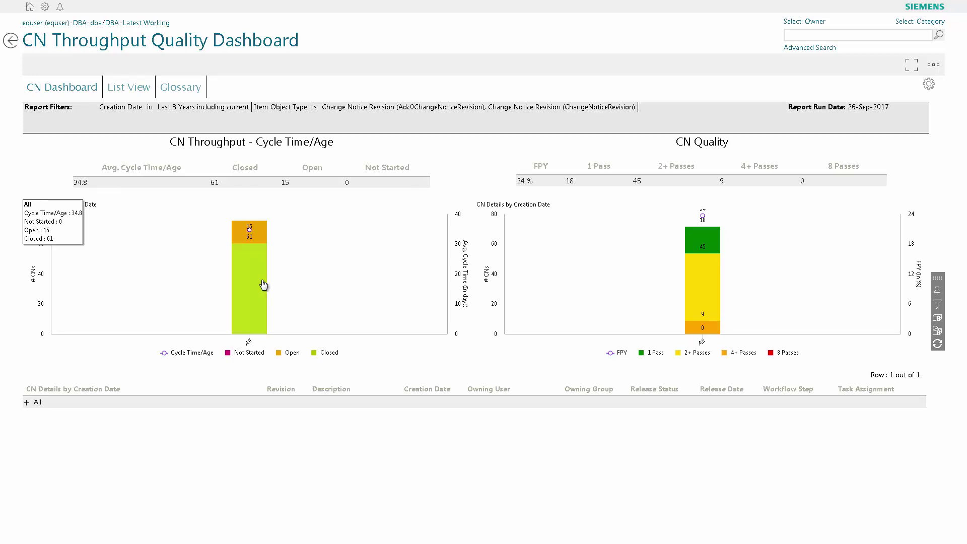
pyautogui.click(264, 285)
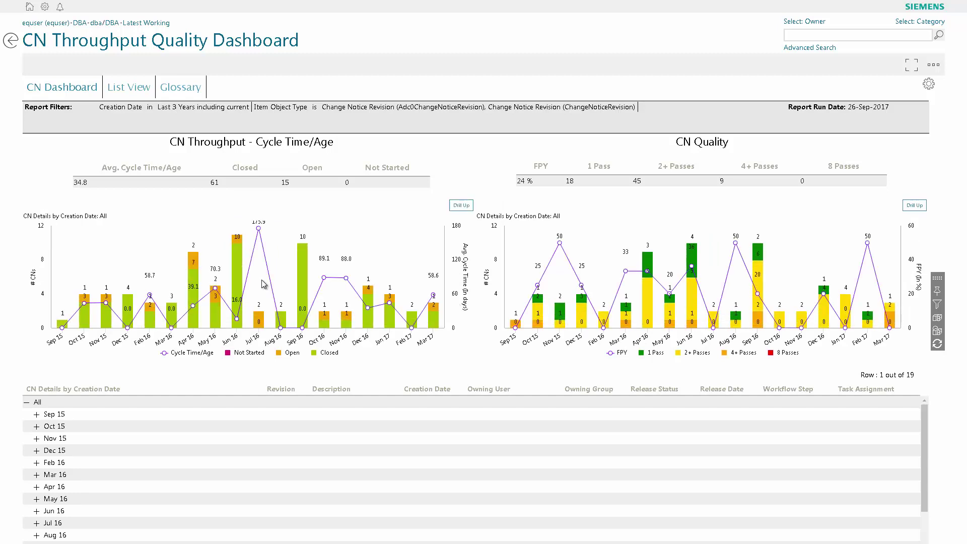
pyautogui.click(239, 278)
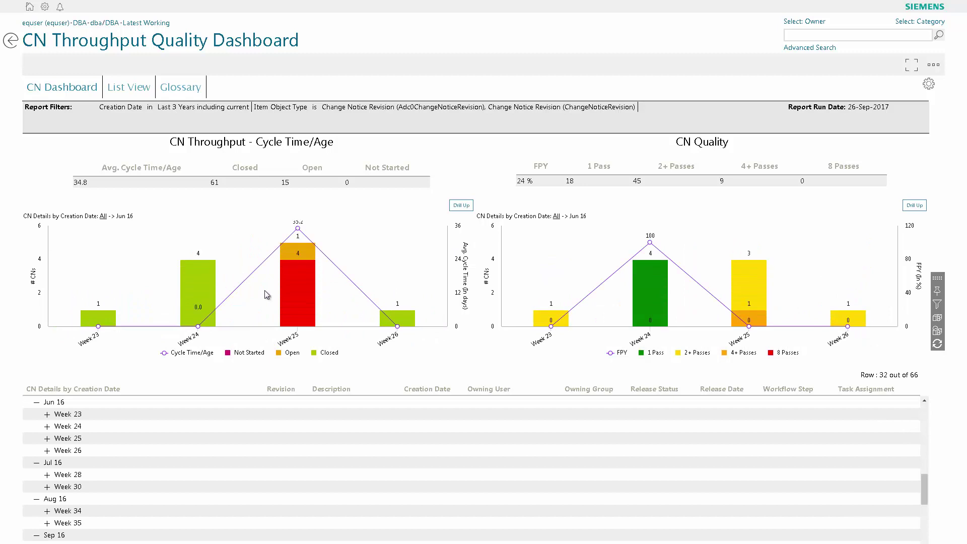
pyautogui.click(297, 302)
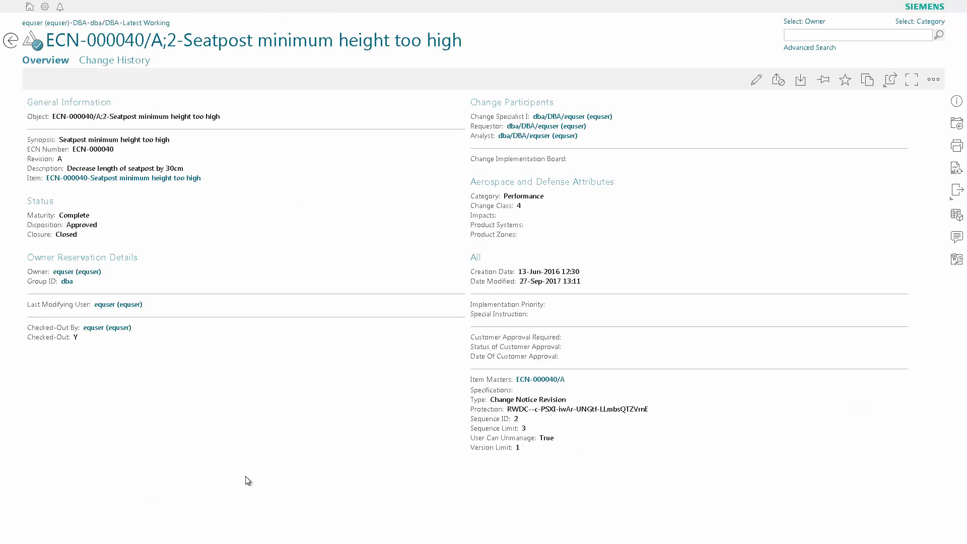
# Step: Run the Impact Analysis Report on change notice ECN-000040 'Seatpost minimum height too high'
pyautogui.click(955, 171)
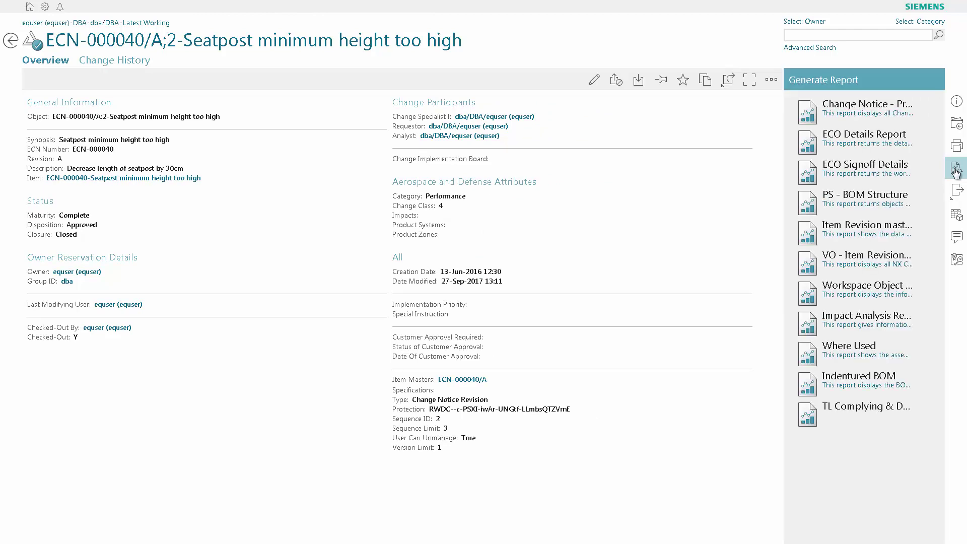
pyautogui.click(909, 321)
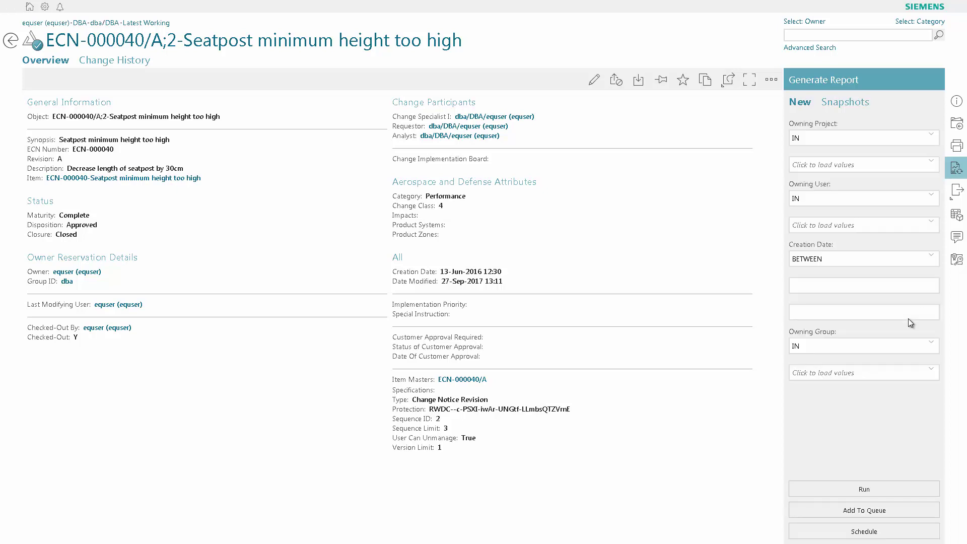
pyautogui.click(923, 493)
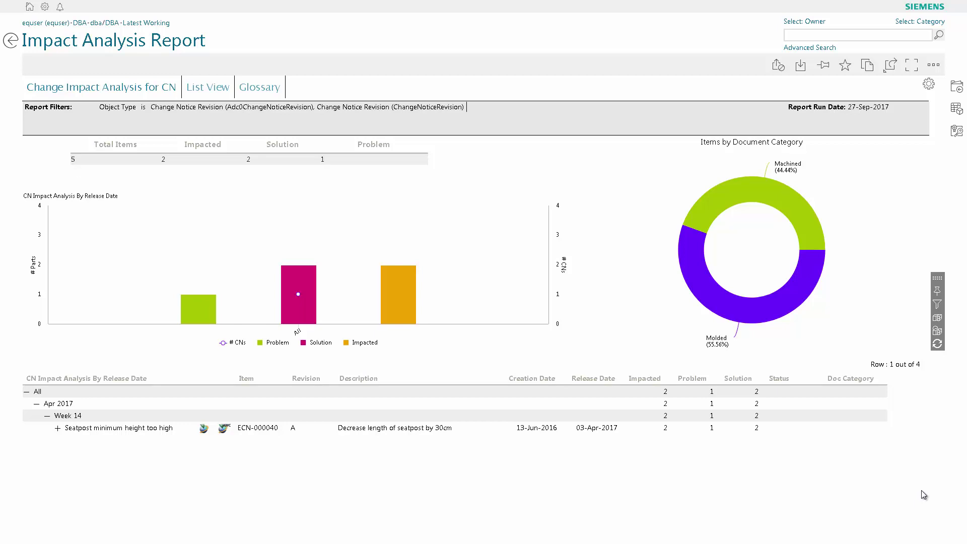
# Step: Expand the change notice's impacted parts and open 0222100-1 revision C, Seatpost Clamp
pyautogui.click(57, 428)
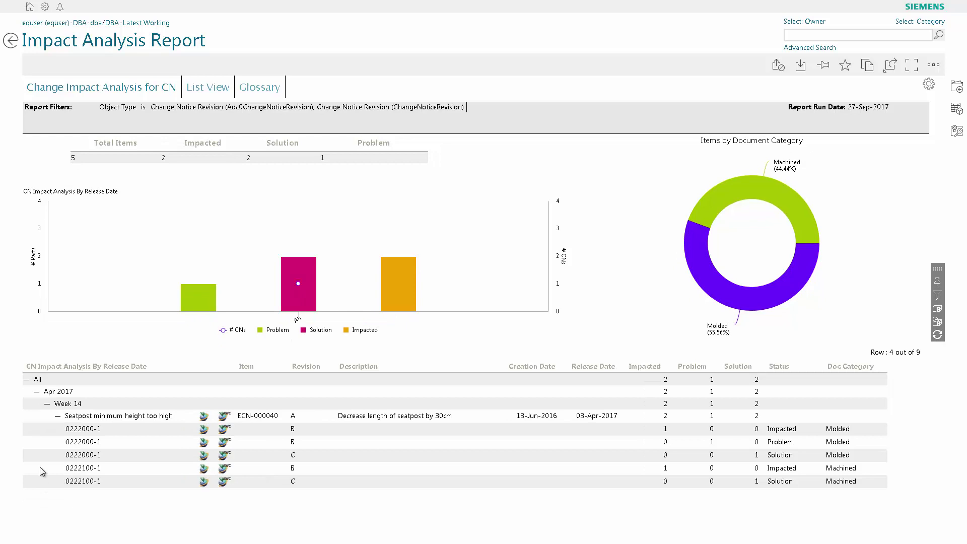
pyautogui.click(225, 482)
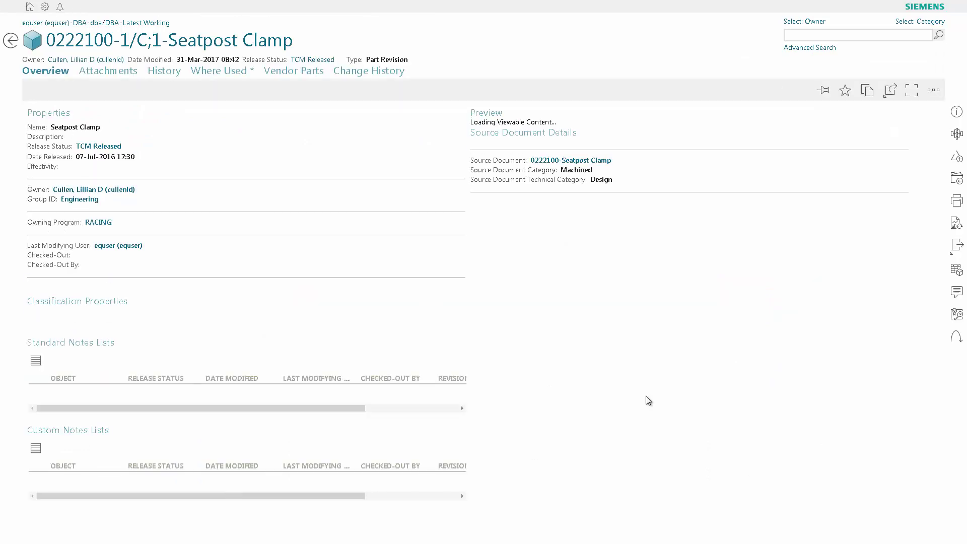
# Step: Run the Where Used report for part 0222100-1 Seatpost Clamp
pyautogui.click(957, 223)
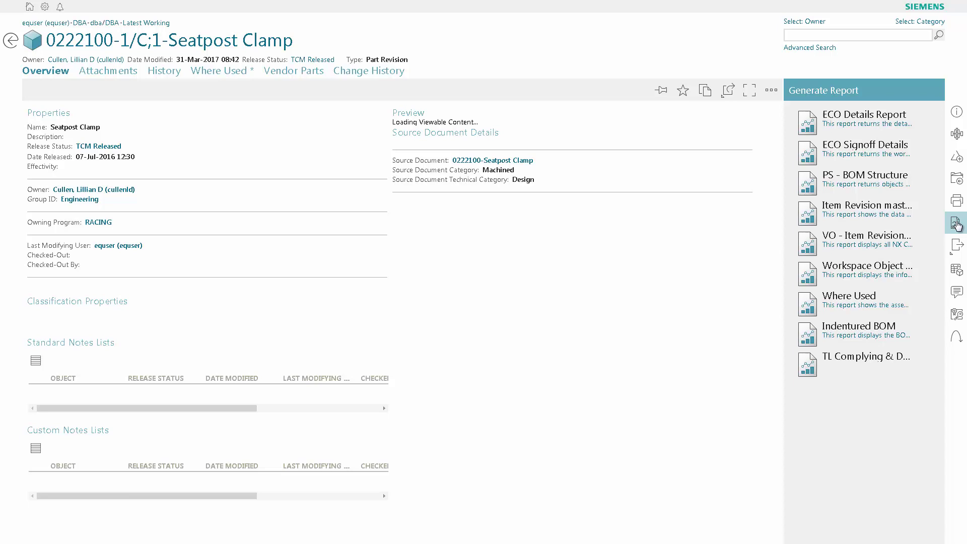
pyautogui.click(904, 300)
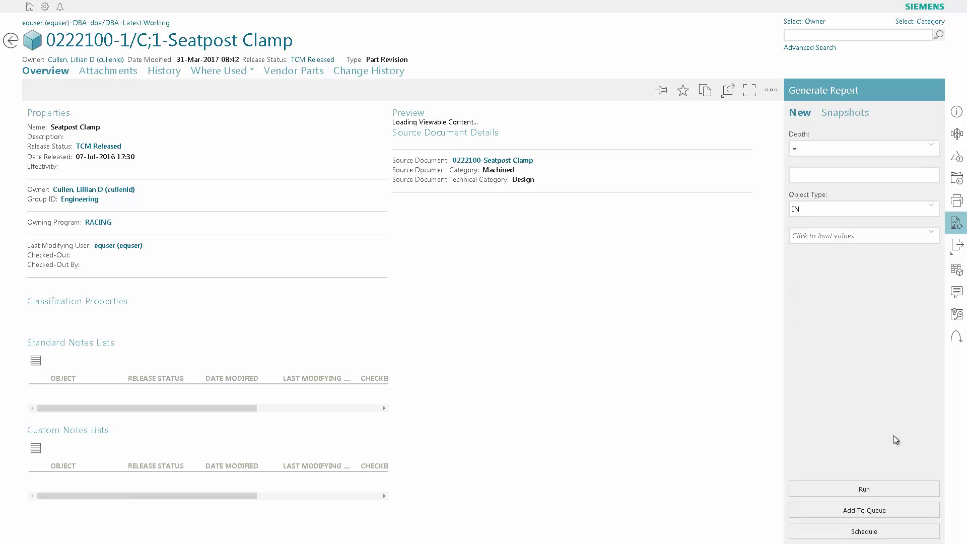
pyautogui.click(899, 492)
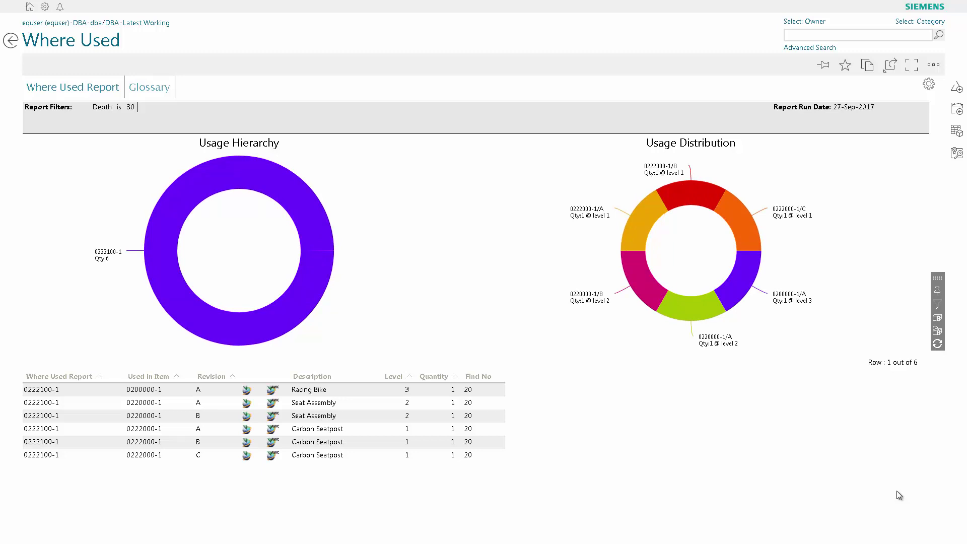
# Step: Drill into the purple Usage Hierarchy segment, reaching Racing Bike revision 0200000-1/A
pyautogui.click(326, 261)
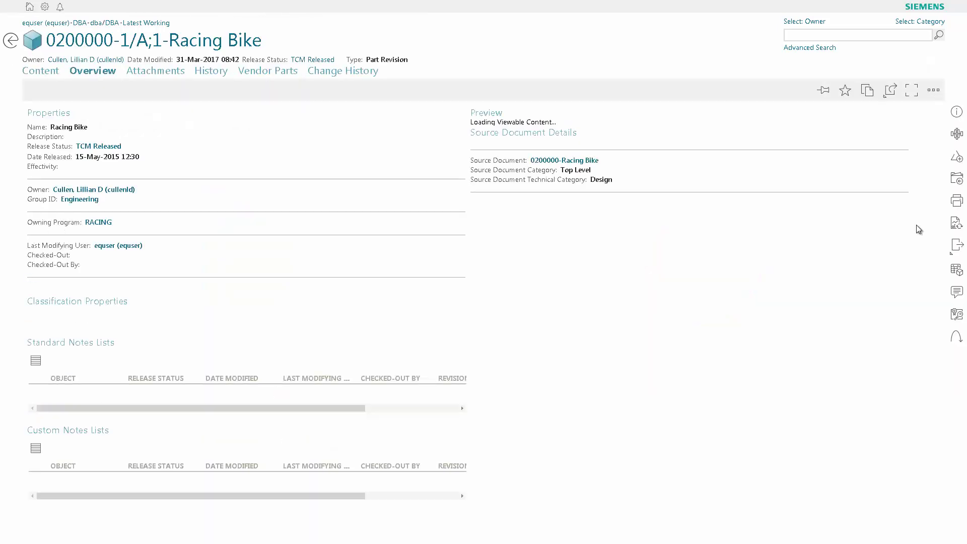
# Step: Run the Indentured BOM report for Racing Bike revision 0200000-1/A
pyautogui.click(957, 225)
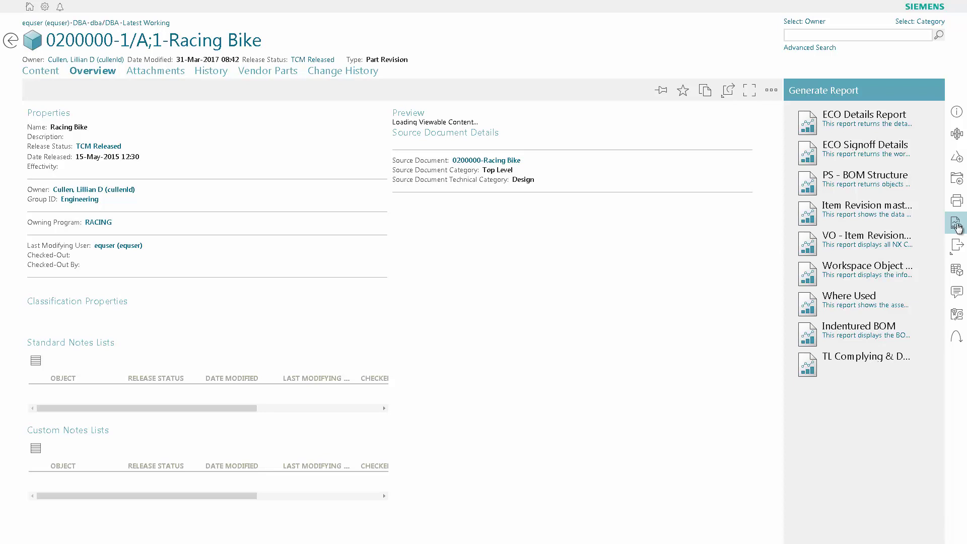
pyautogui.click(912, 329)
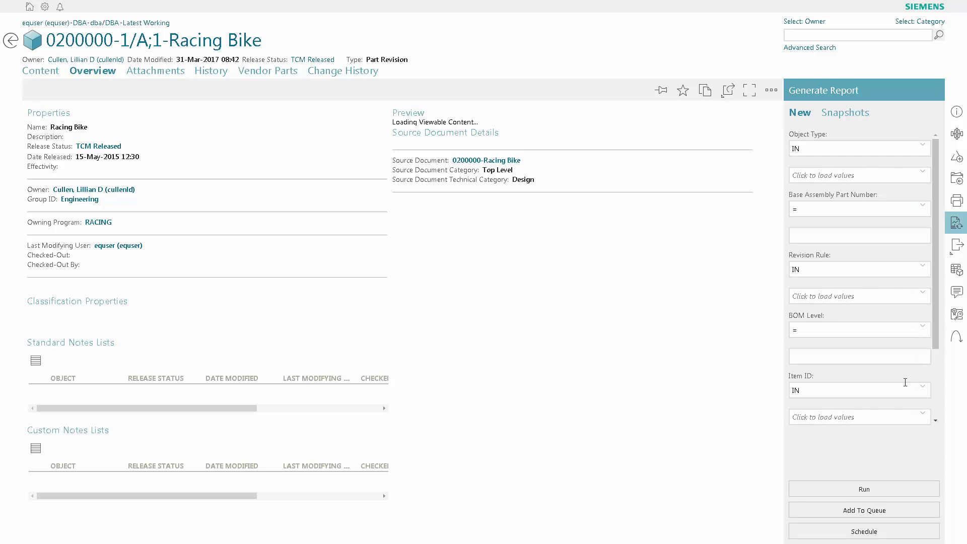
pyautogui.click(903, 491)
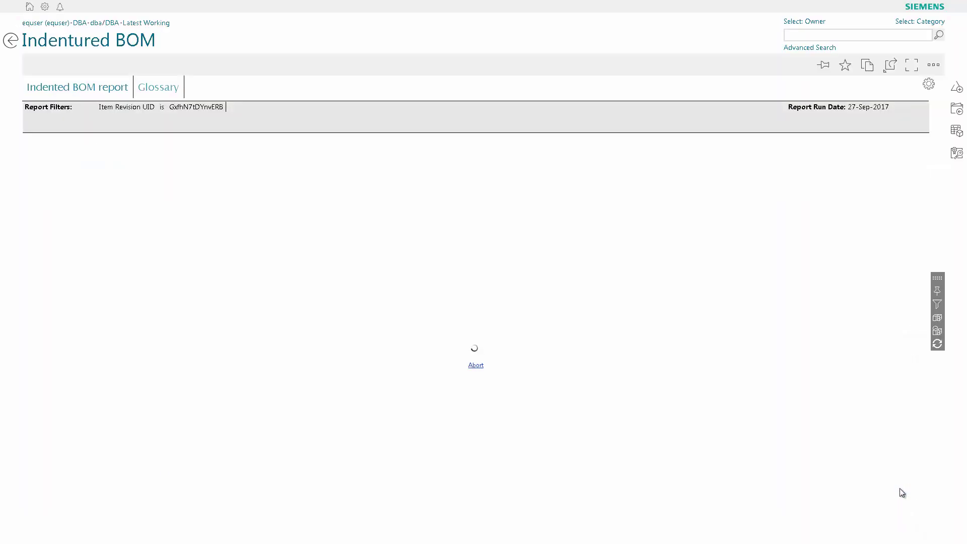
# Step: Collapse the BOM, then expand Brakes, Disc Brake, Caliper, Caliper Body, Bleed Screw and Caliper Bracket
pyautogui.scroll(-1, 36, 182)
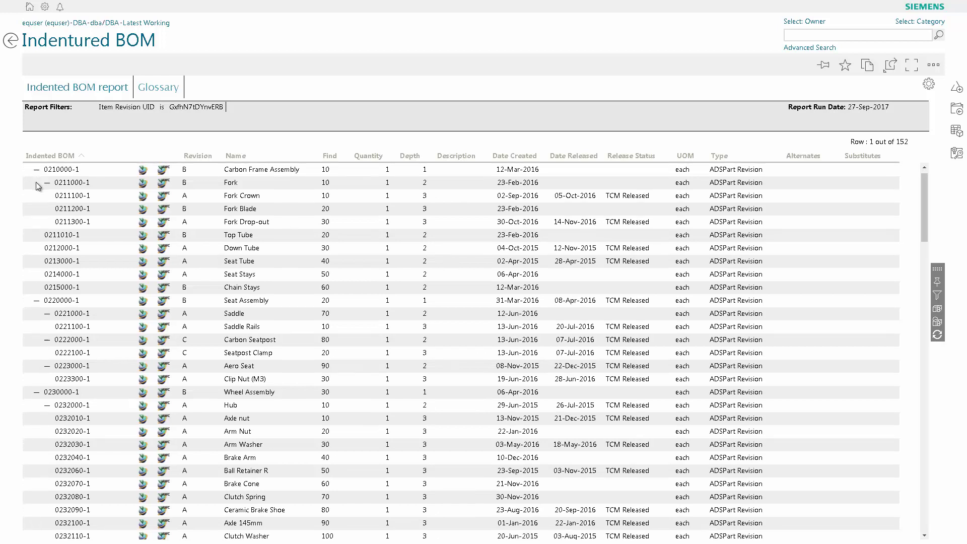
pyautogui.click(35, 182)
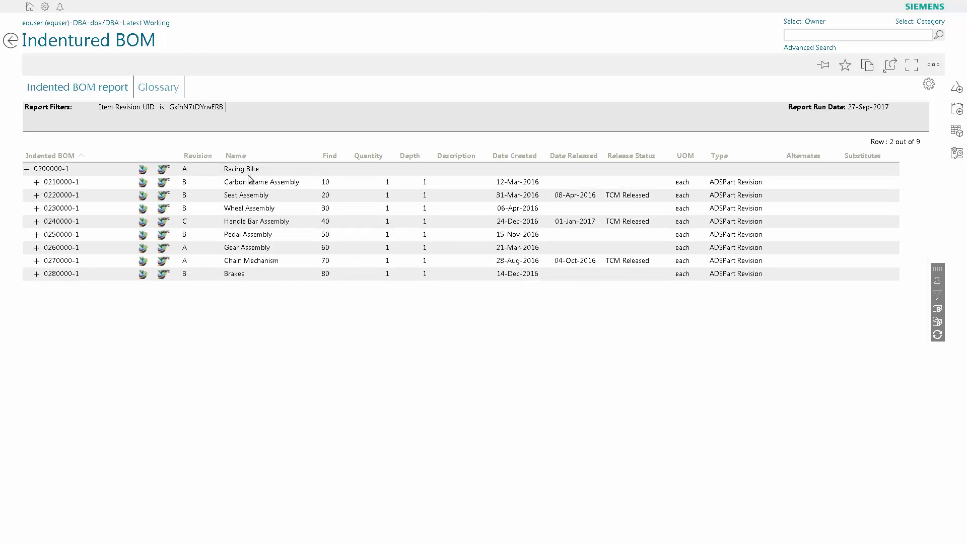
pyautogui.click(37, 274)
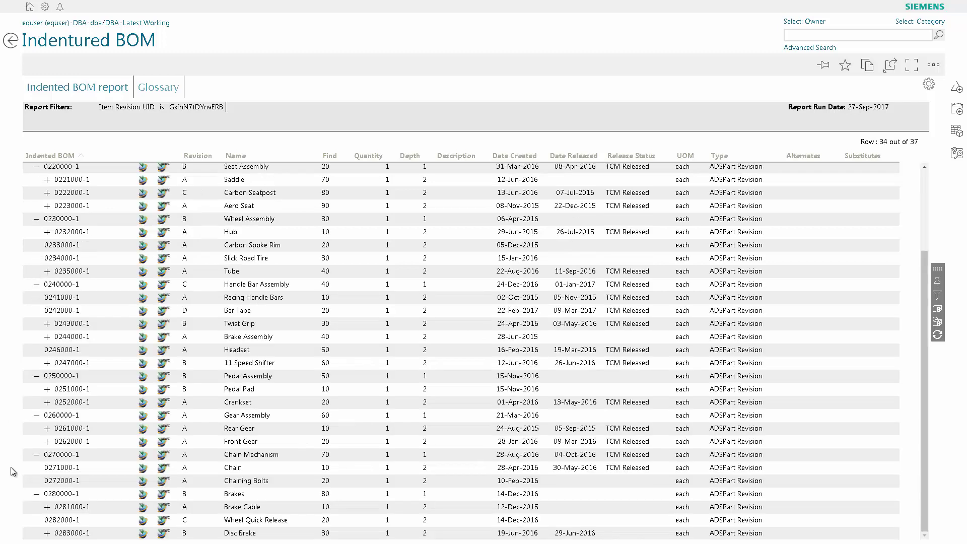
pyautogui.click(47, 533)
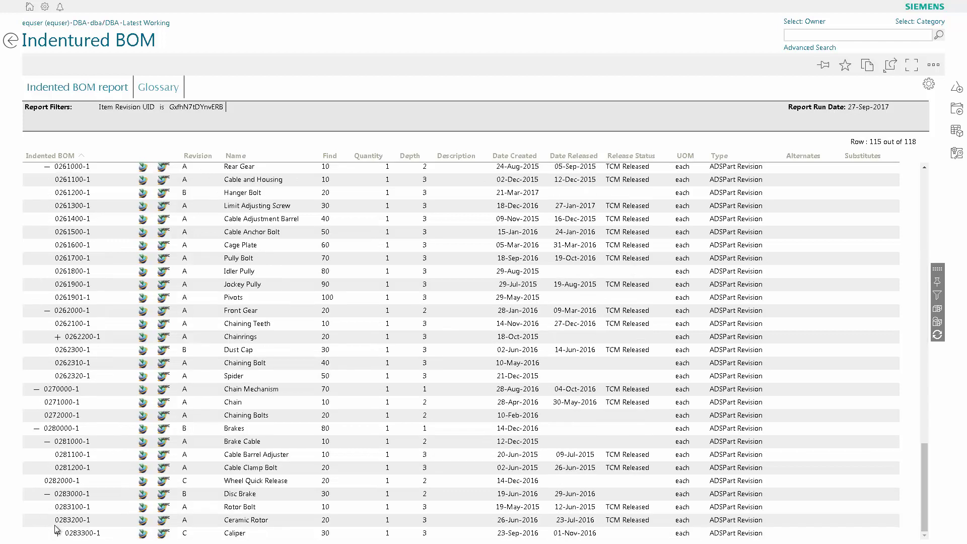
pyautogui.click(58, 534)
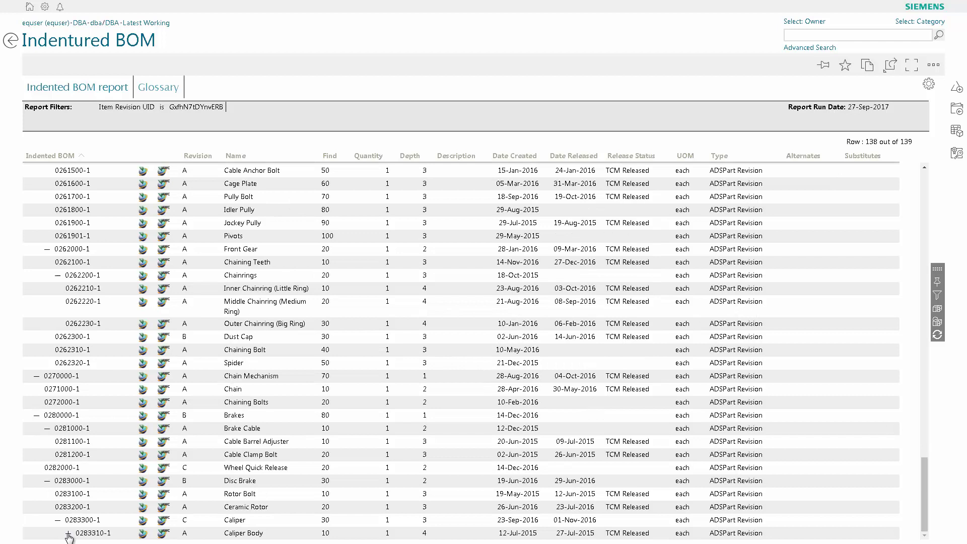
pyautogui.click(68, 534)
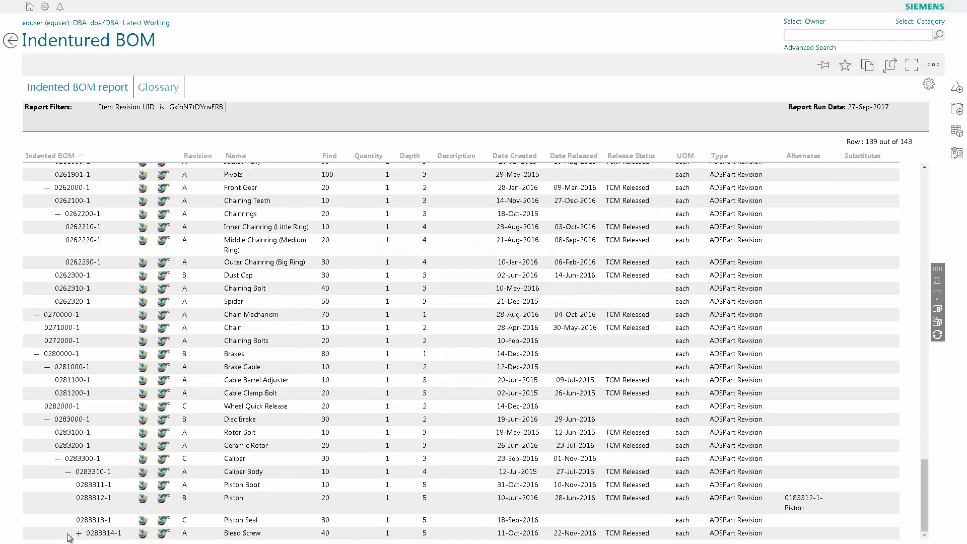
pyautogui.click(79, 533)
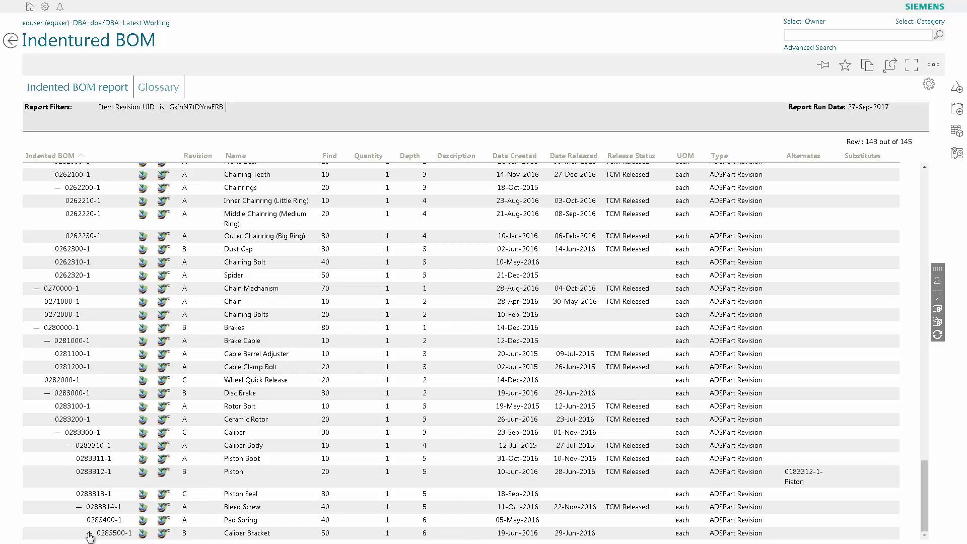
pyautogui.click(89, 533)
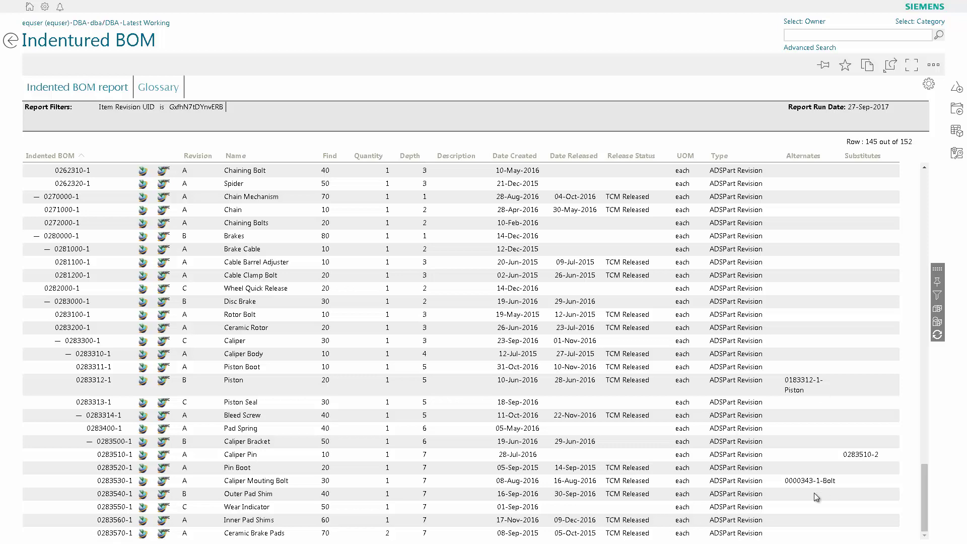
pyautogui.scroll(20, 880, 461)
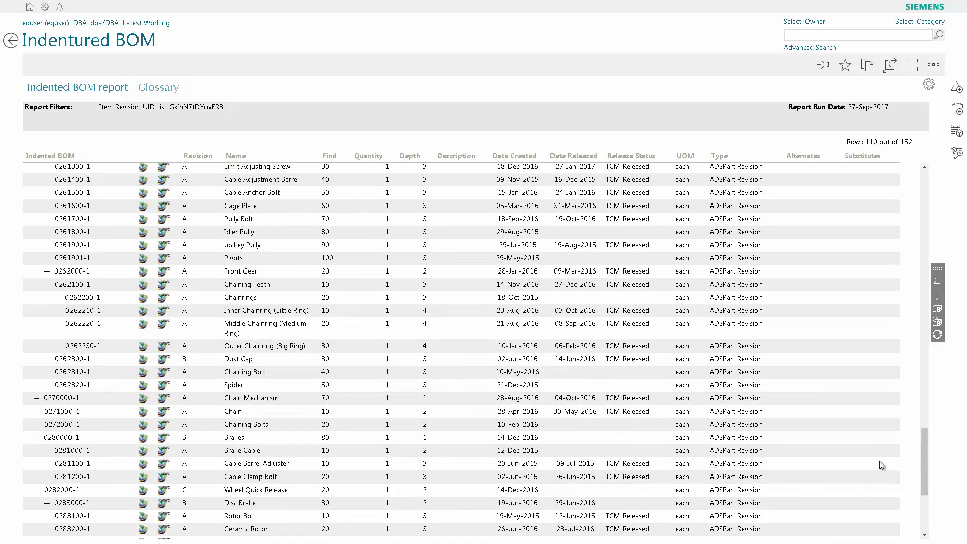
pyautogui.scroll(18, 879, 461)
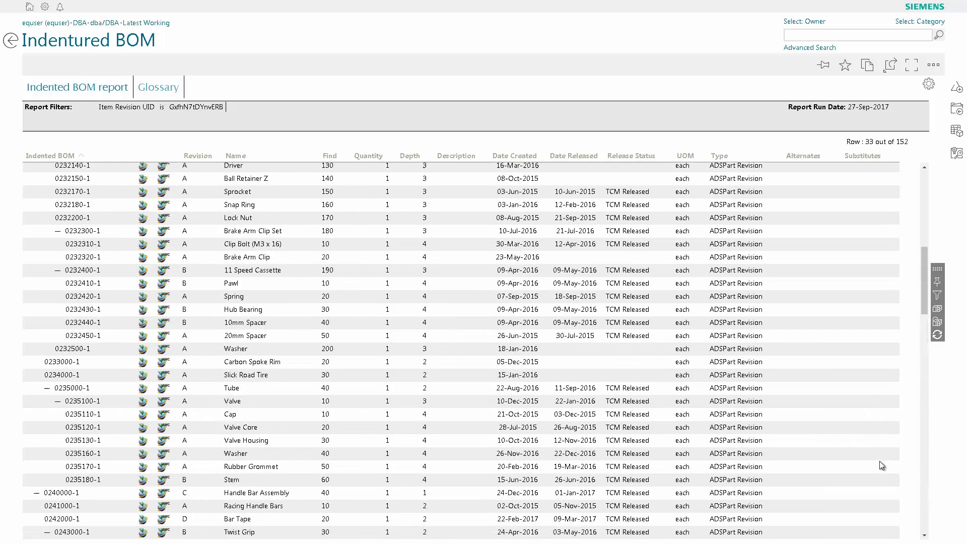